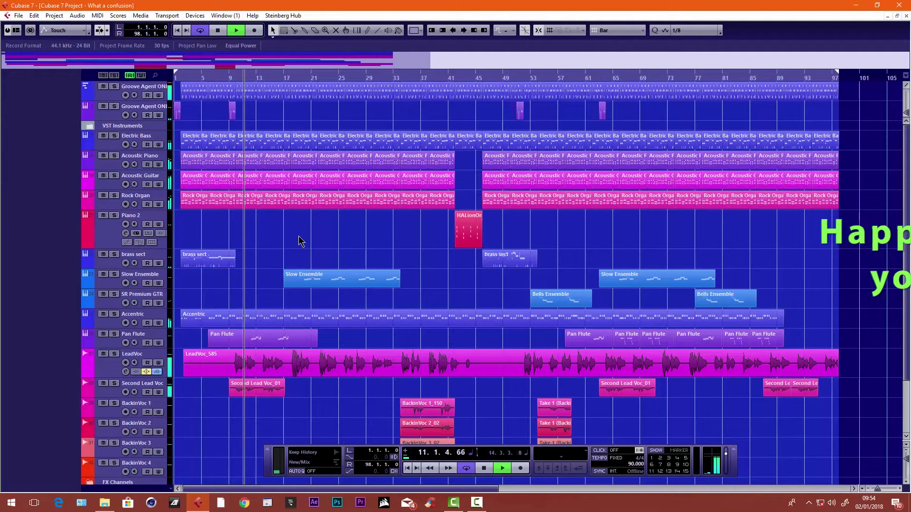
Open the MixConsole, review the channel faders and insert effects across the mix, and close it again
{"action": "left_click", "coordinate": [198, 16]}
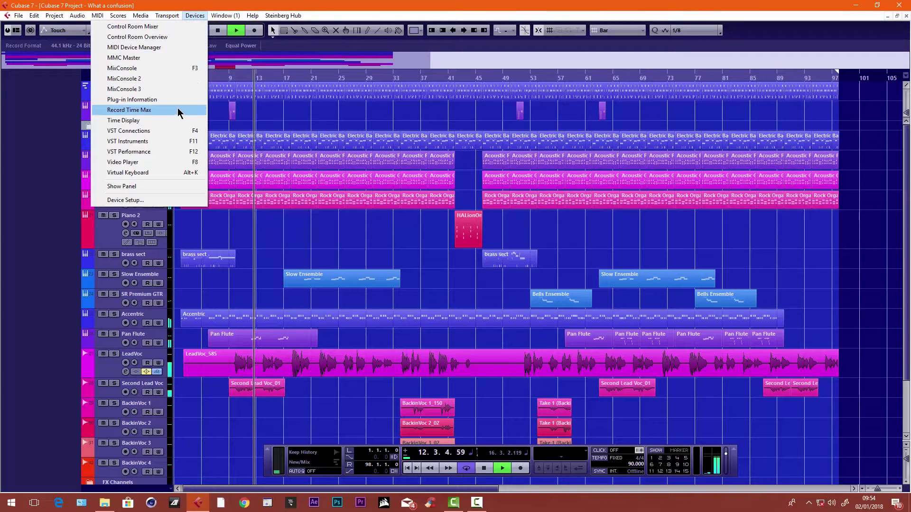
{"action": "left_click", "coordinate": [346, 8]}
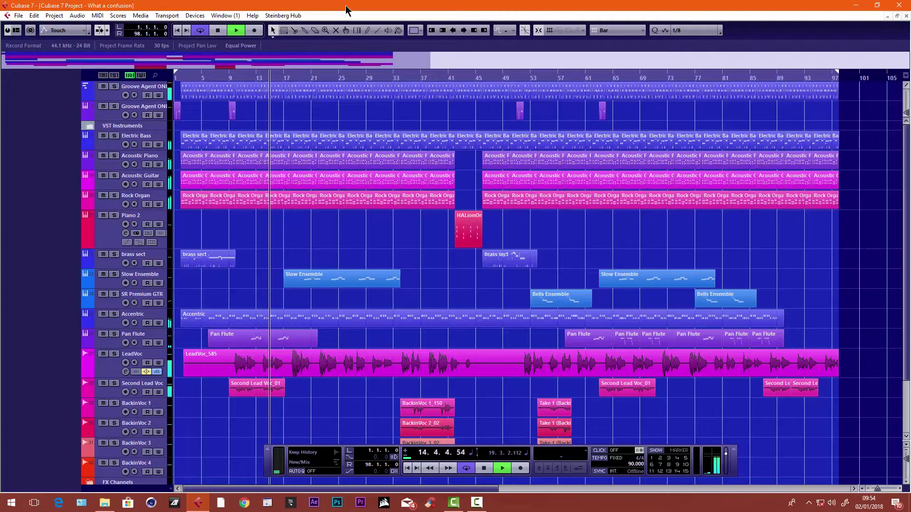
{"action": "key", "text": "F3"}
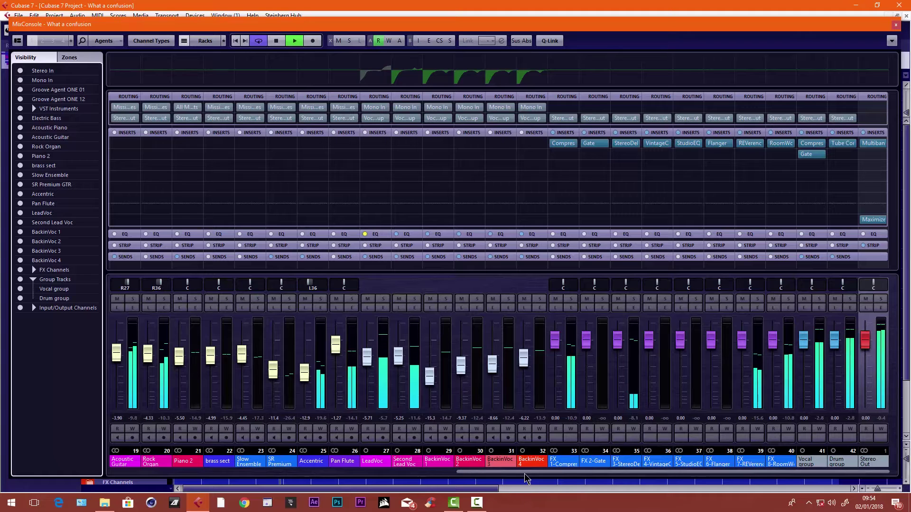
{"action": "left_click_drag", "start_coordinate": [525, 473], "coordinate": [550, 467]}
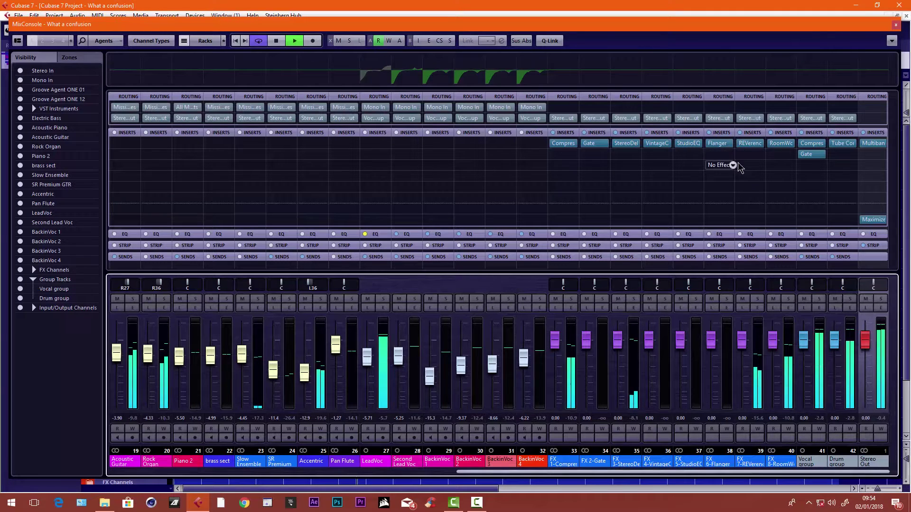
{"action": "left_click", "coordinate": [895, 26]}
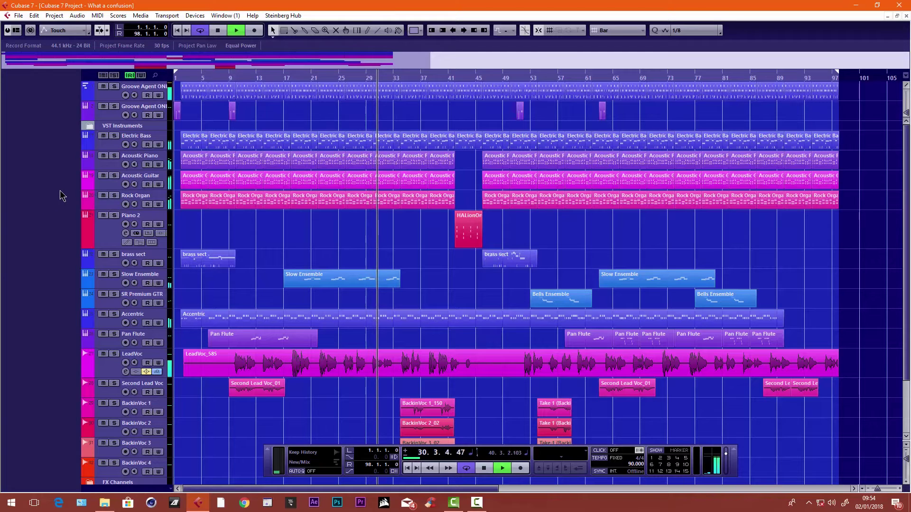
Select the Acoustic Piano track, expand its basic track settings, and view its Kontakt instrument window before closing it
{"action": "left_click", "coordinate": [109, 165]}
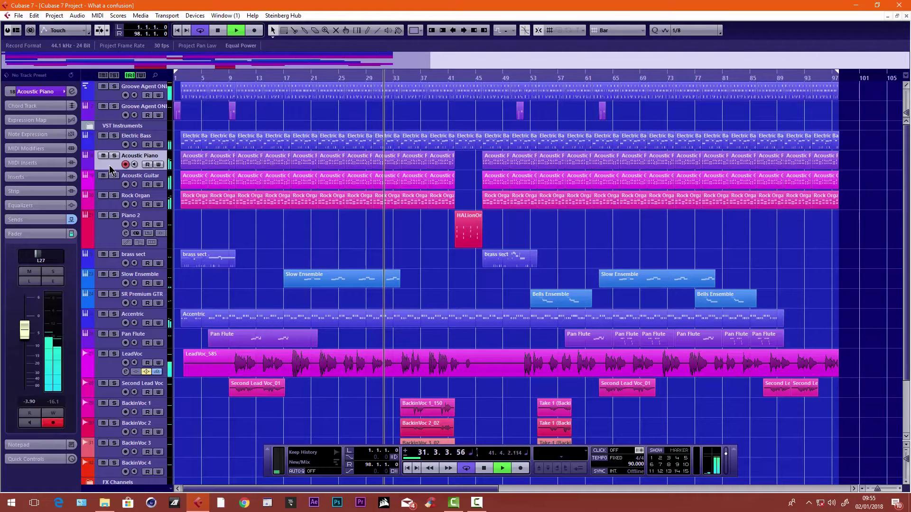
{"action": "left_click", "coordinate": [38, 92]}
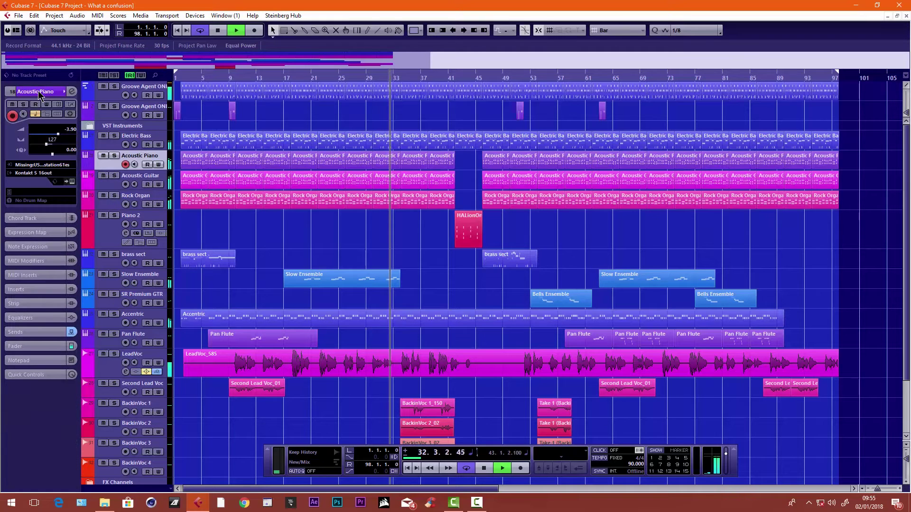
{"action": "left_click", "coordinate": [72, 181]}
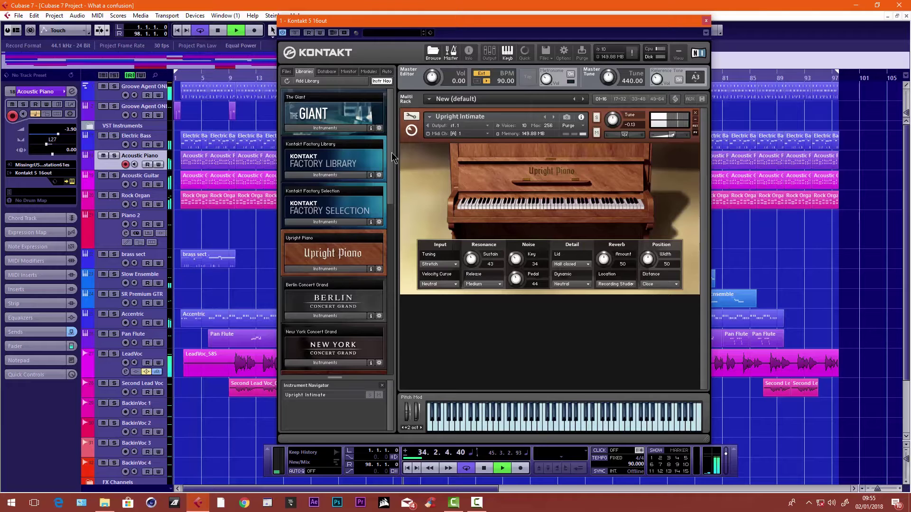
{"action": "left_click", "coordinate": [706, 21]}
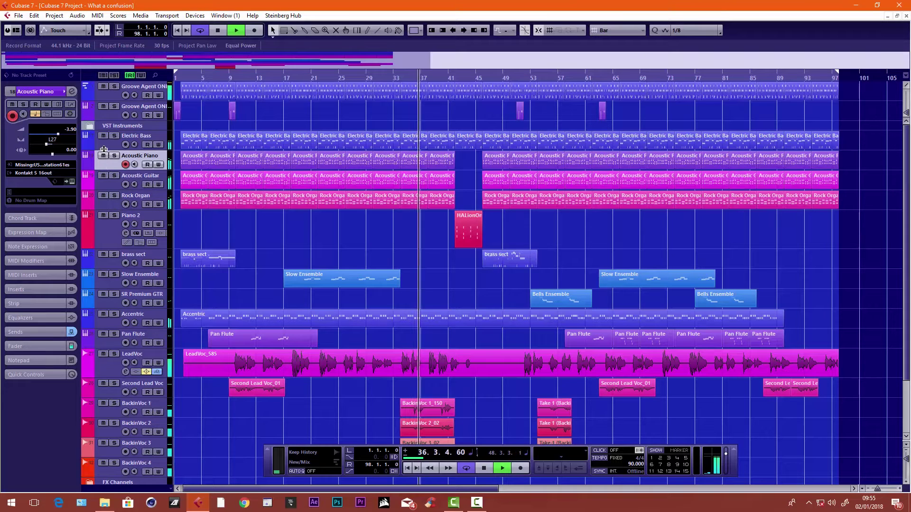
Select the Electric Bass track and view its Retrologue instrument window, closing it when done
{"action": "left_click", "coordinate": [104, 148]}
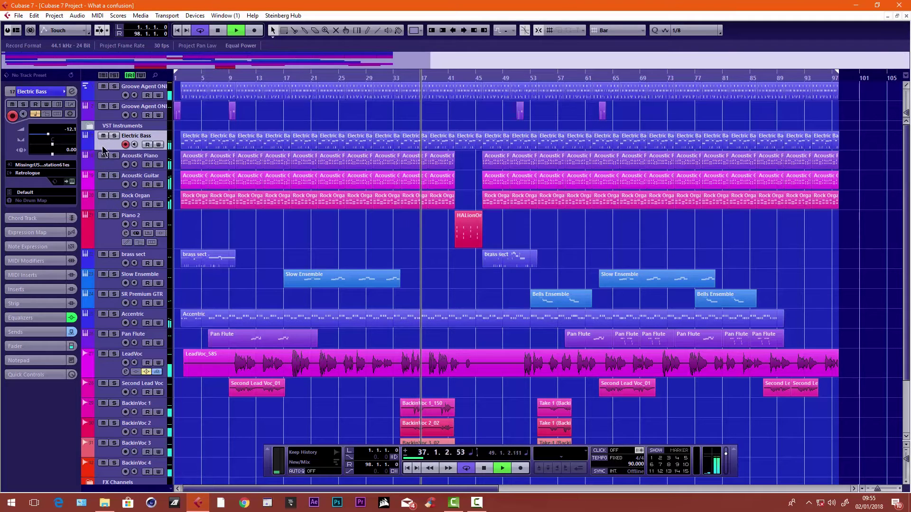
{"action": "left_click", "coordinate": [71, 182]}
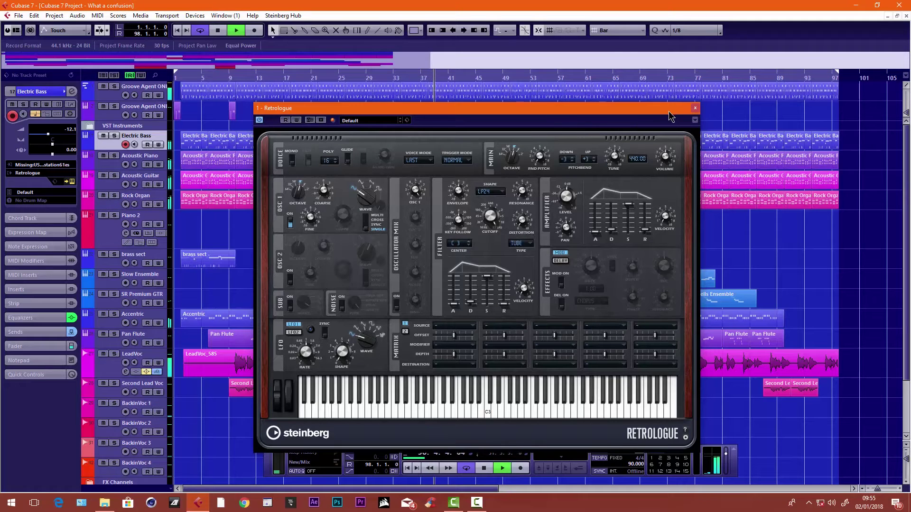
{"action": "left_click", "coordinate": [695, 109]}
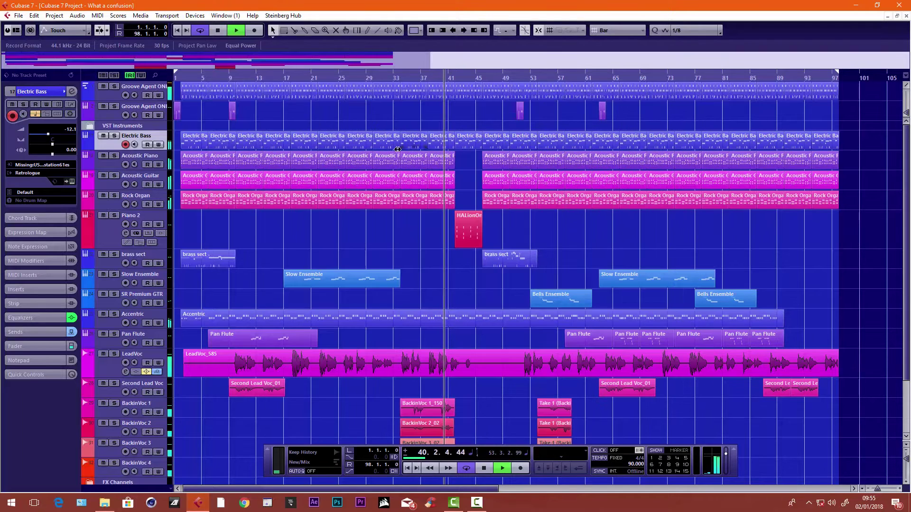
Select the Acoustic Guitar track and view its HALion Sonic SE instrument window, closing it when done
{"action": "left_click", "coordinate": [110, 189]}
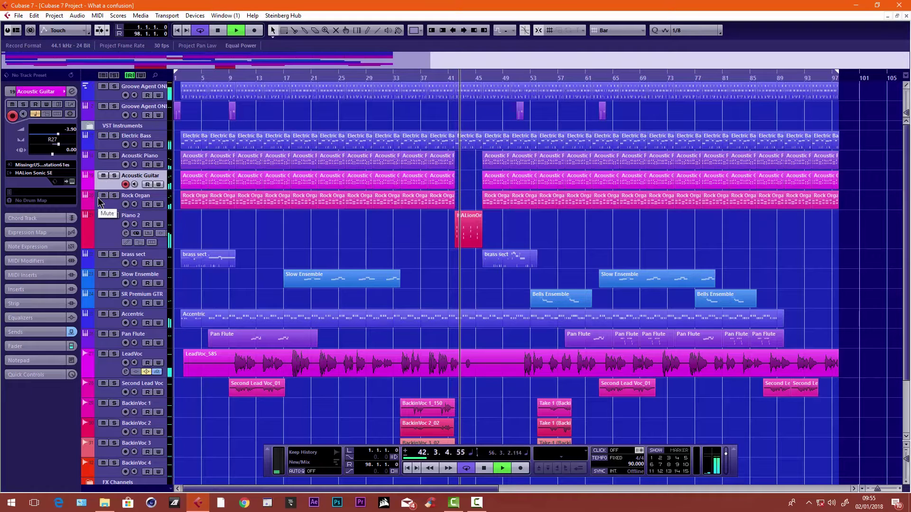
{"action": "left_click", "coordinate": [72, 183]}
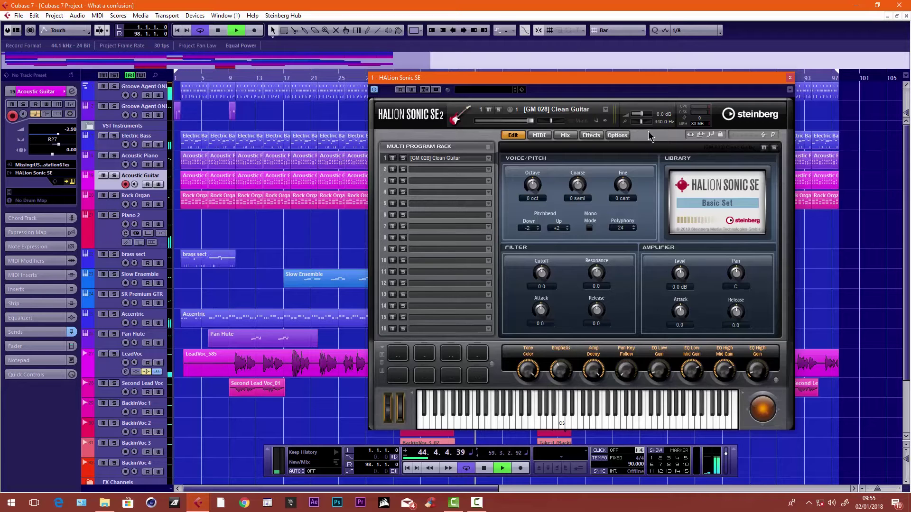
{"action": "left_click", "coordinate": [790, 78]}
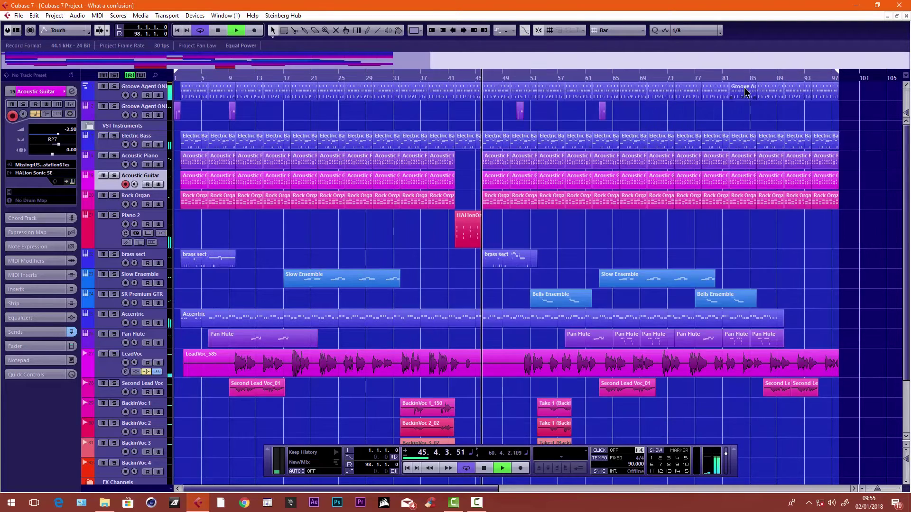
Select the Rock Organ track and view its HALion Sonic SE instrument window, closing it when done
{"action": "left_click", "coordinate": [113, 208]}
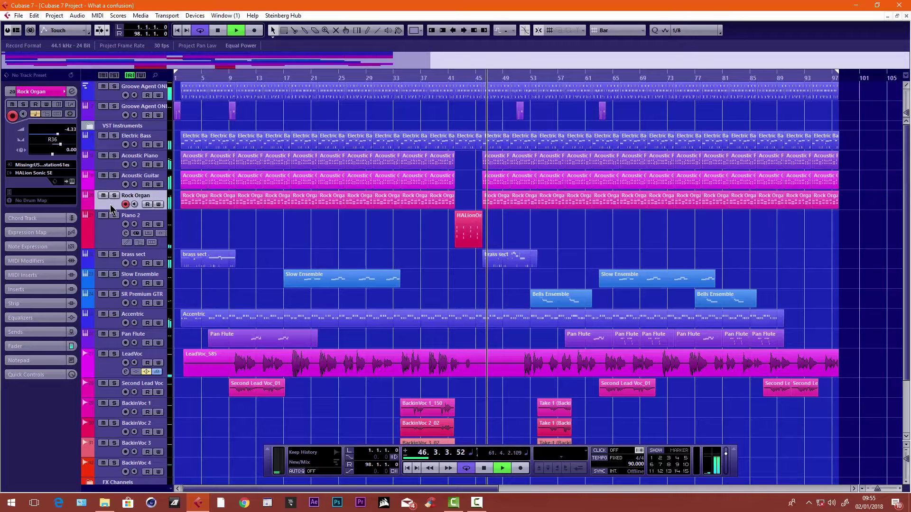
{"action": "left_click", "coordinate": [72, 183]}
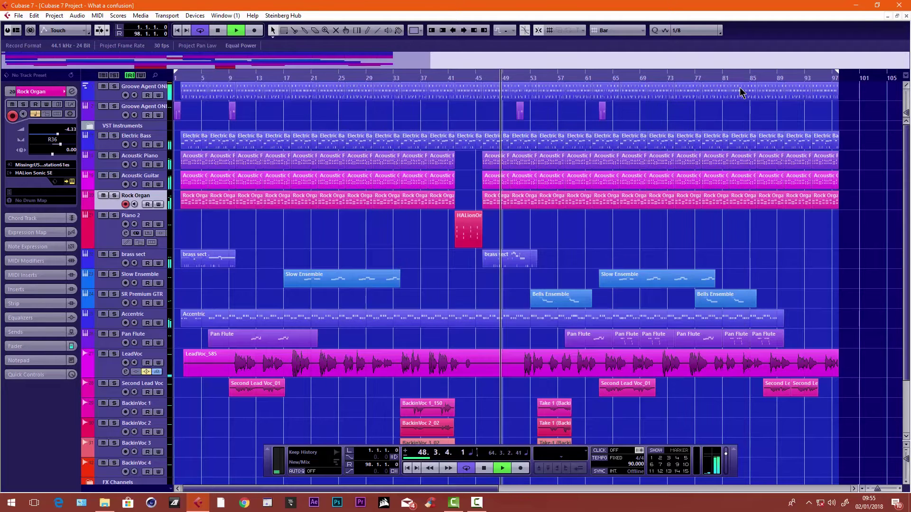
{"action": "left_click", "coordinate": [737, 90]}
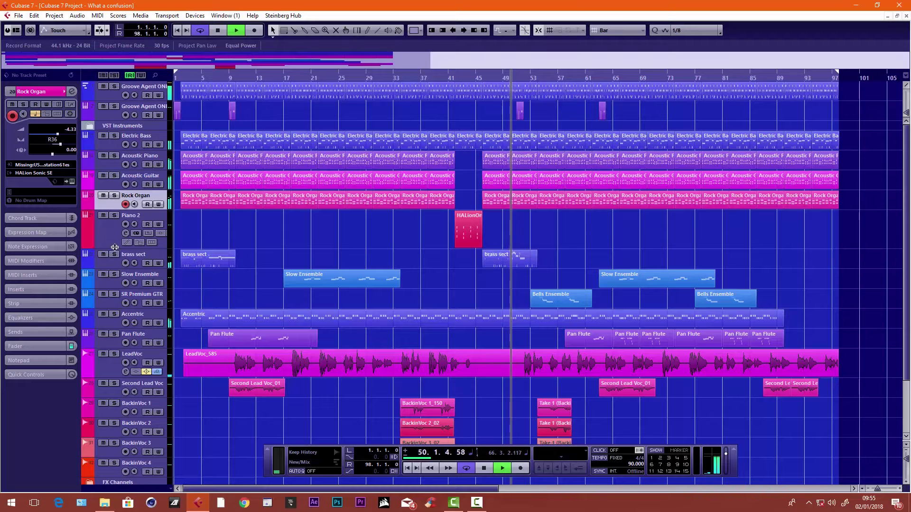
Select the first Groove Agent ONE track and view its Disco House Kit instrument window, closing it when done
{"action": "left_click", "coordinate": [107, 97]}
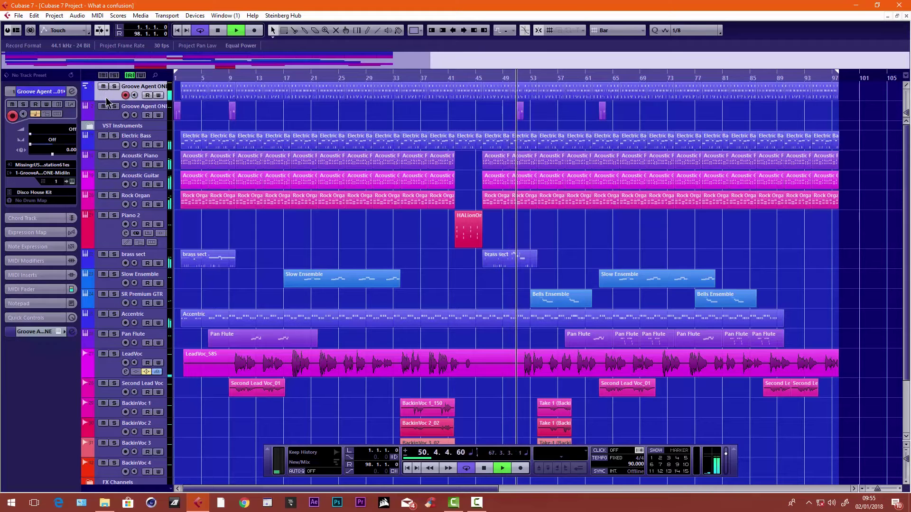
{"action": "left_click", "coordinate": [72, 181]}
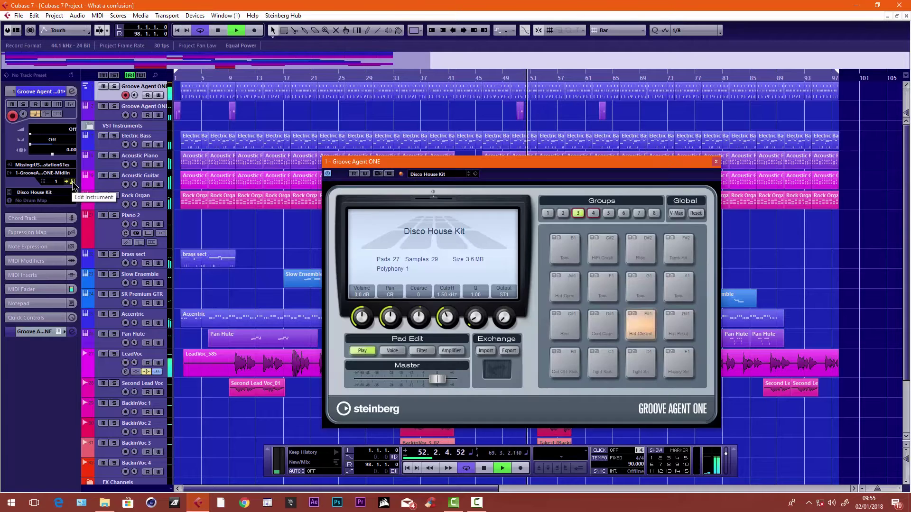
{"action": "left_click", "coordinate": [716, 162]}
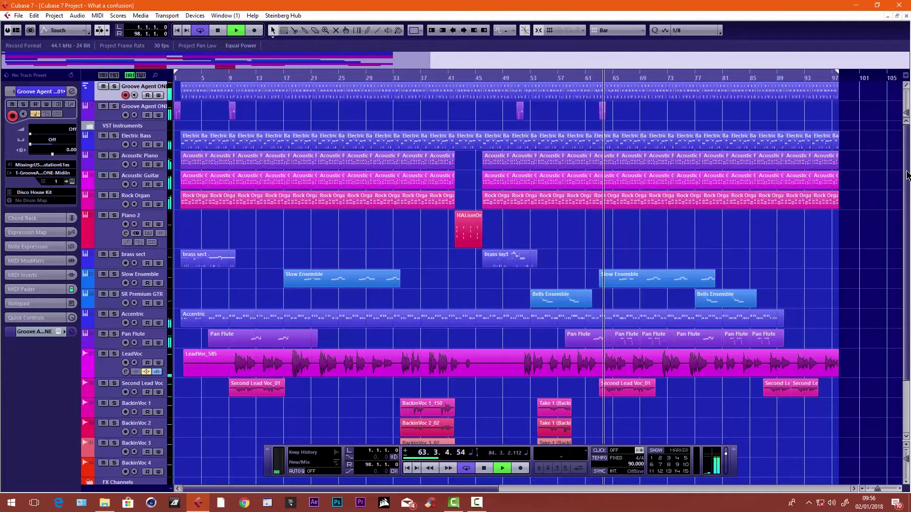
Expand the FX Channels folder in the track list and review the effect channel tracks inside it
{"action": "scroll", "coordinate": [907, 240], "scroll_direction": "down", "scroll_amount": 4}
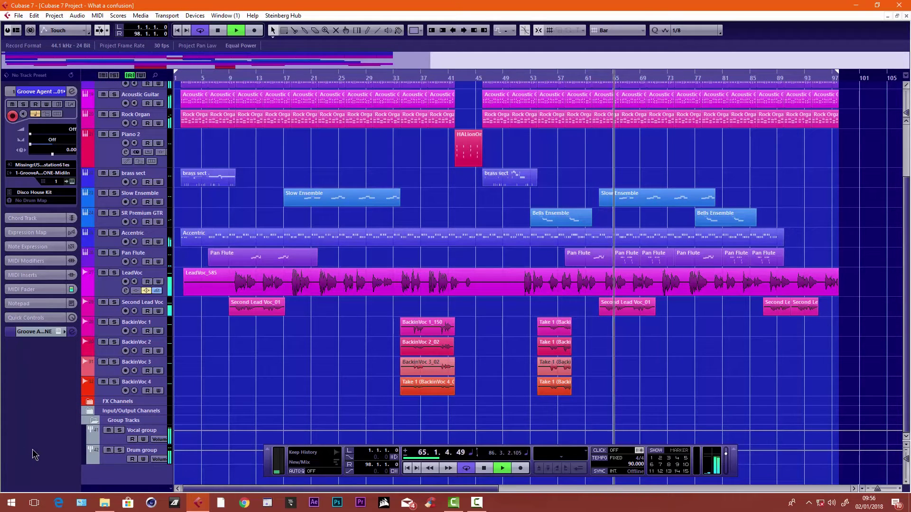
{"action": "left_click", "coordinate": [91, 403]}
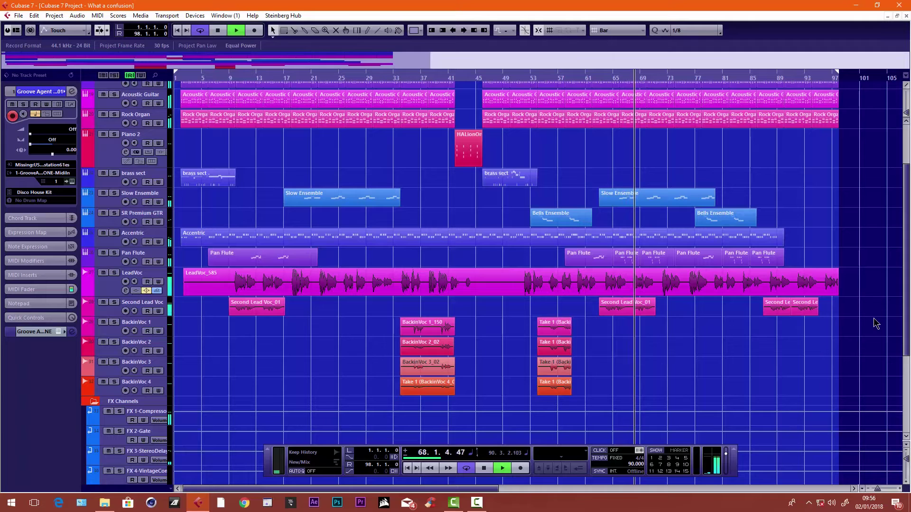
{"action": "left_click_drag", "start_coordinate": [904, 316], "coordinate": [903, 366]}
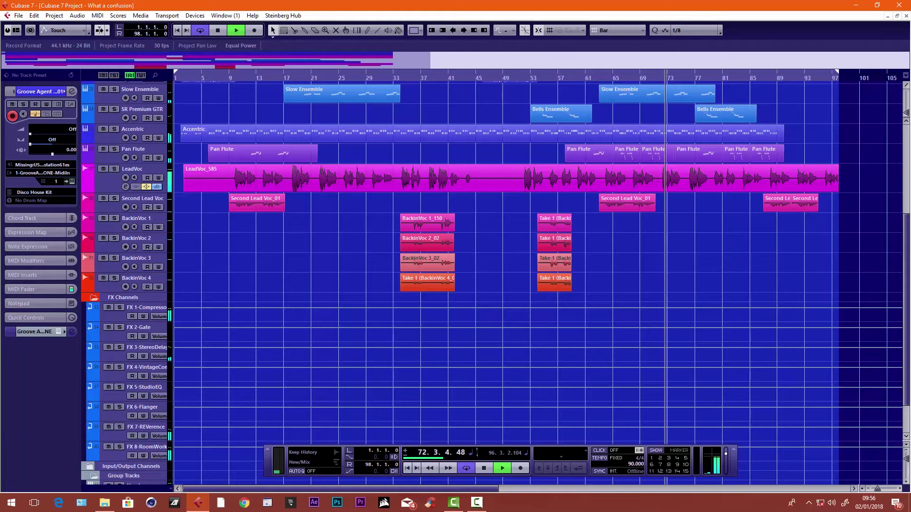
{"action": "scroll", "coordinate": [907, 380], "scroll_direction": "up", "scroll_amount": 5}
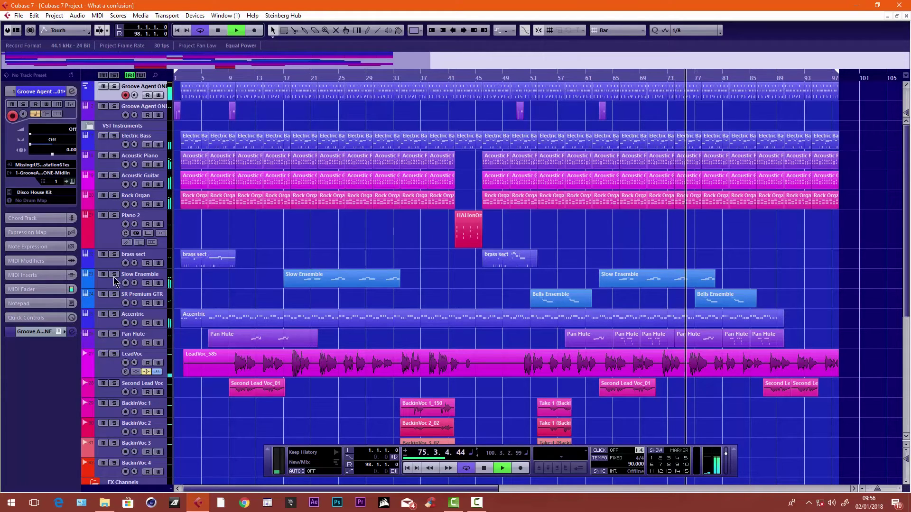
Open the Acoustic Guitar track's channel settings, review its inserts, equalizer and sends, and close the window
{"action": "left_click", "coordinate": [109, 166]}
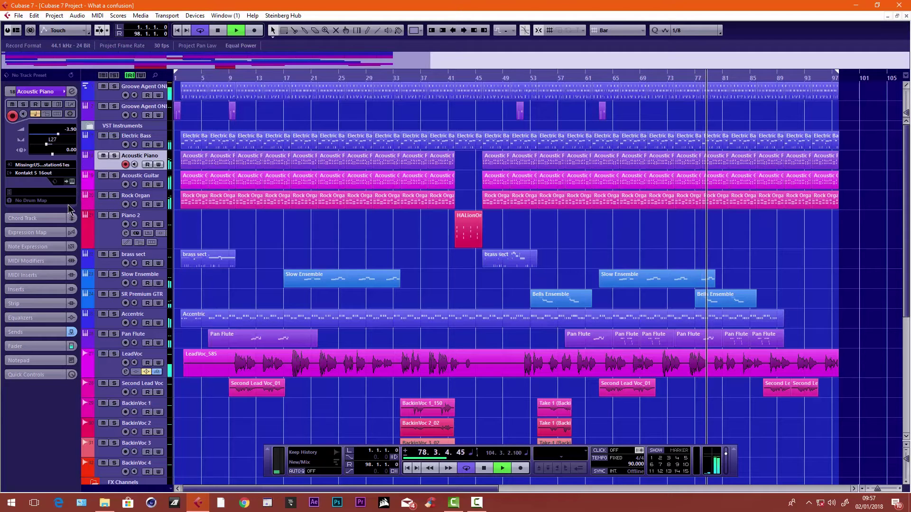
{"action": "left_click", "coordinate": [112, 188]}
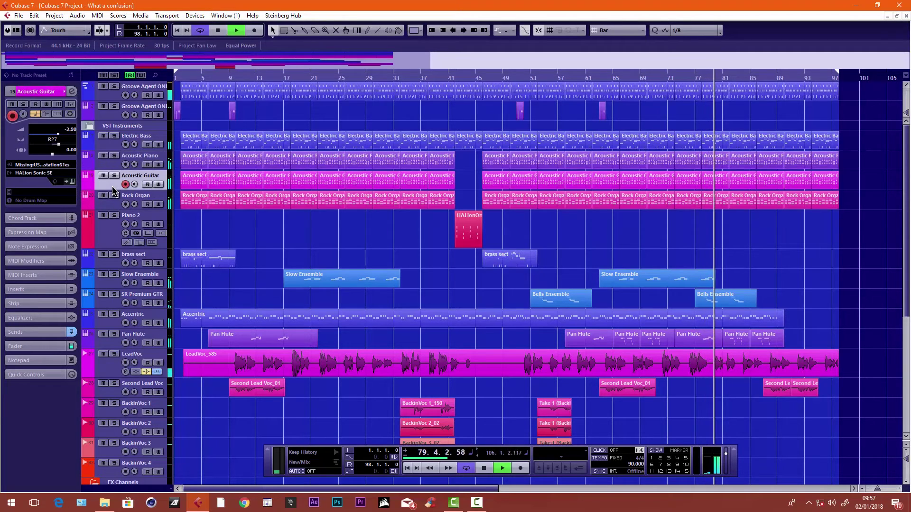
{"action": "left_click", "coordinate": [72, 91]}
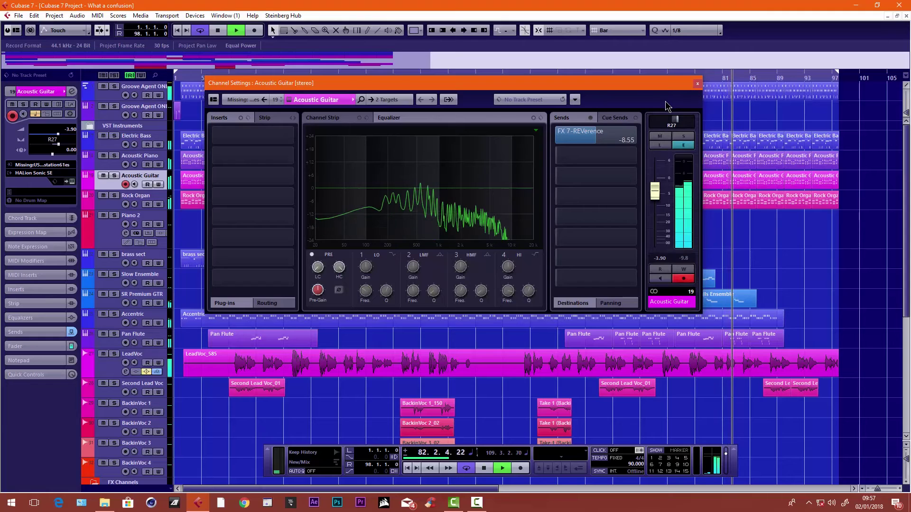
{"action": "left_click", "coordinate": [698, 85]}
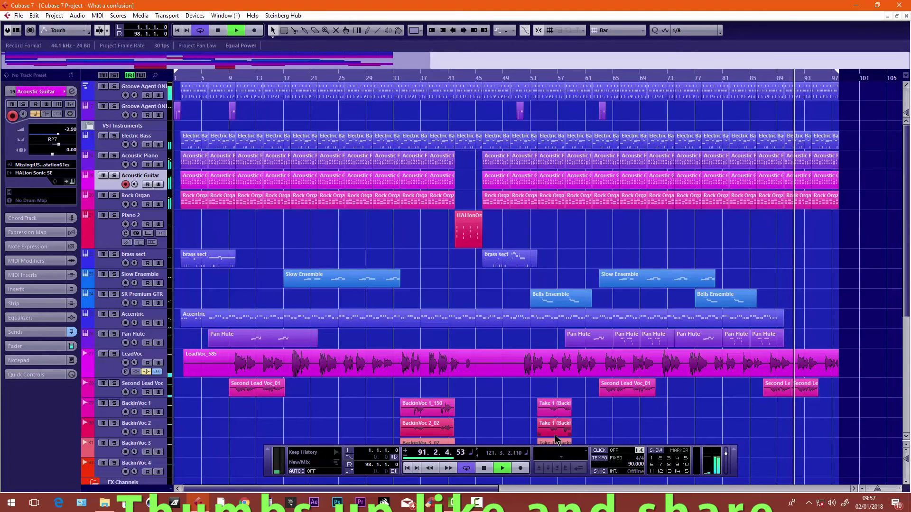
Open the MixConsole and lower the Stereo Out fader to about -17 dB during playback
{"action": "key", "text": "F3"}
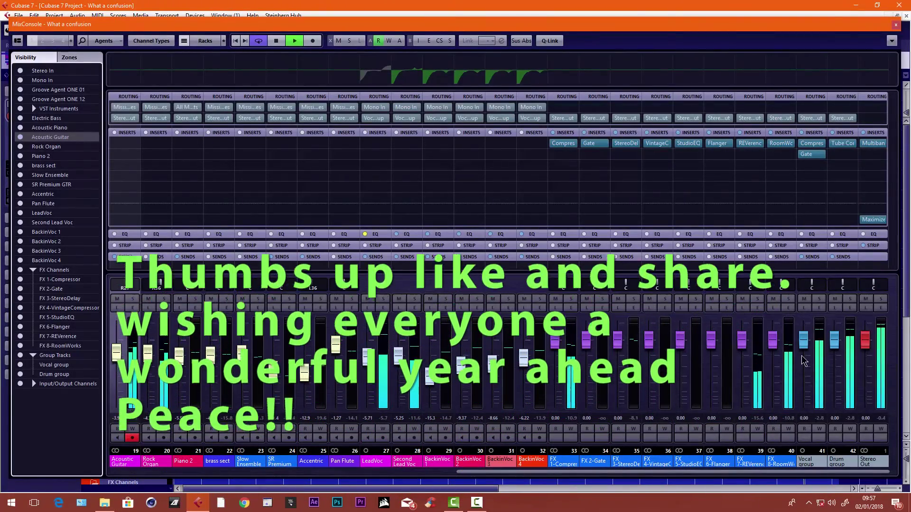
{"action": "left_click_drag", "start_coordinate": [866, 344], "coordinate": [867, 379]}
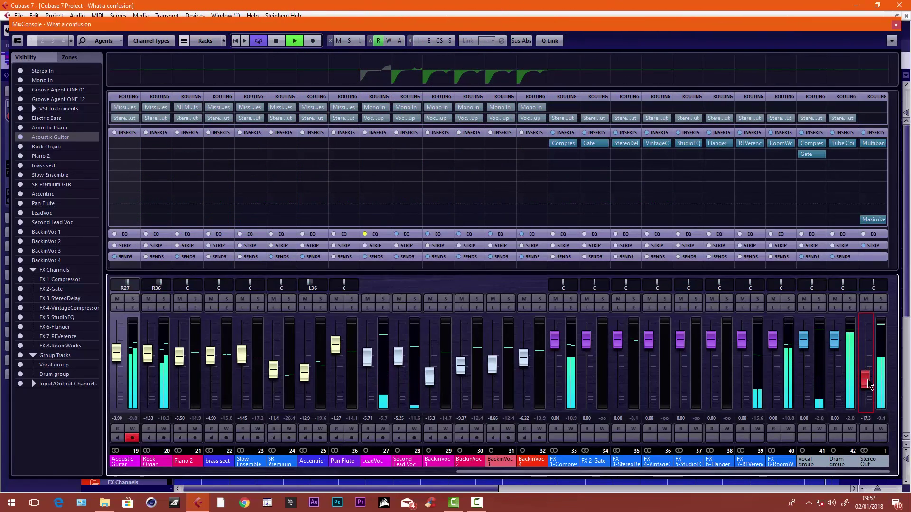